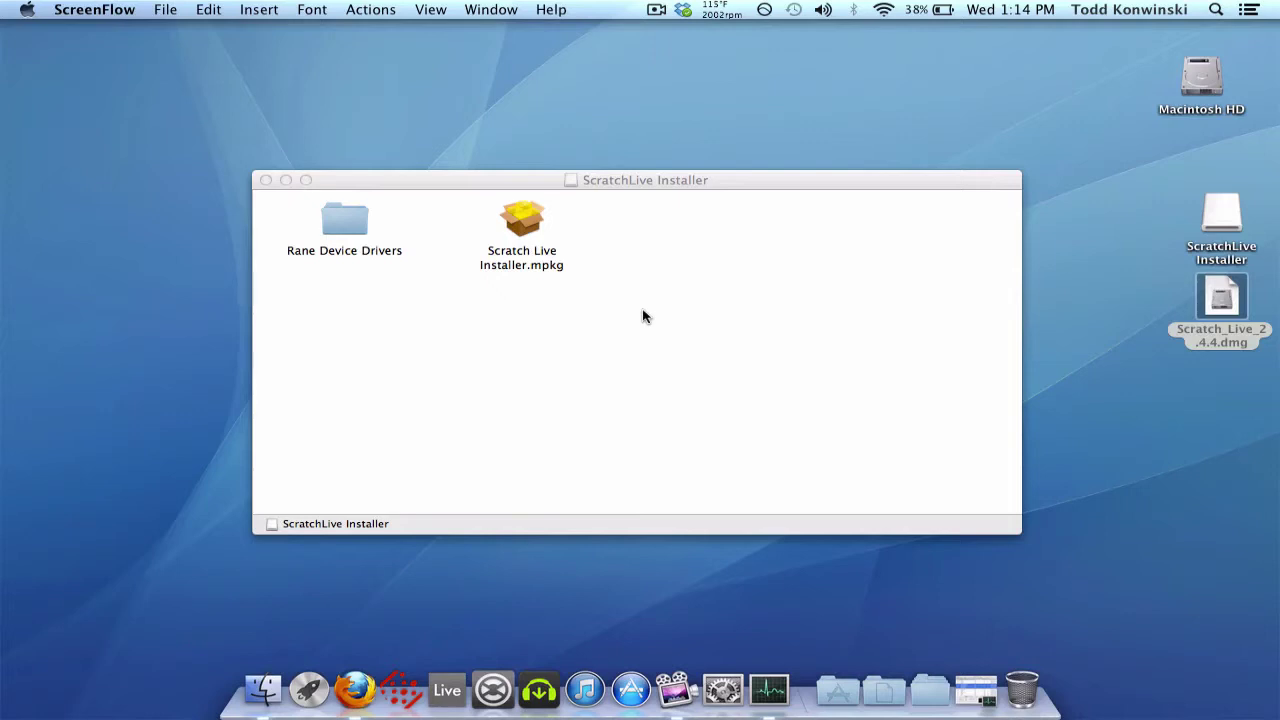
Step: Open the Rane Device Drivers folder to list README.txt and the six per-device driver folders
double_click(352, 213)
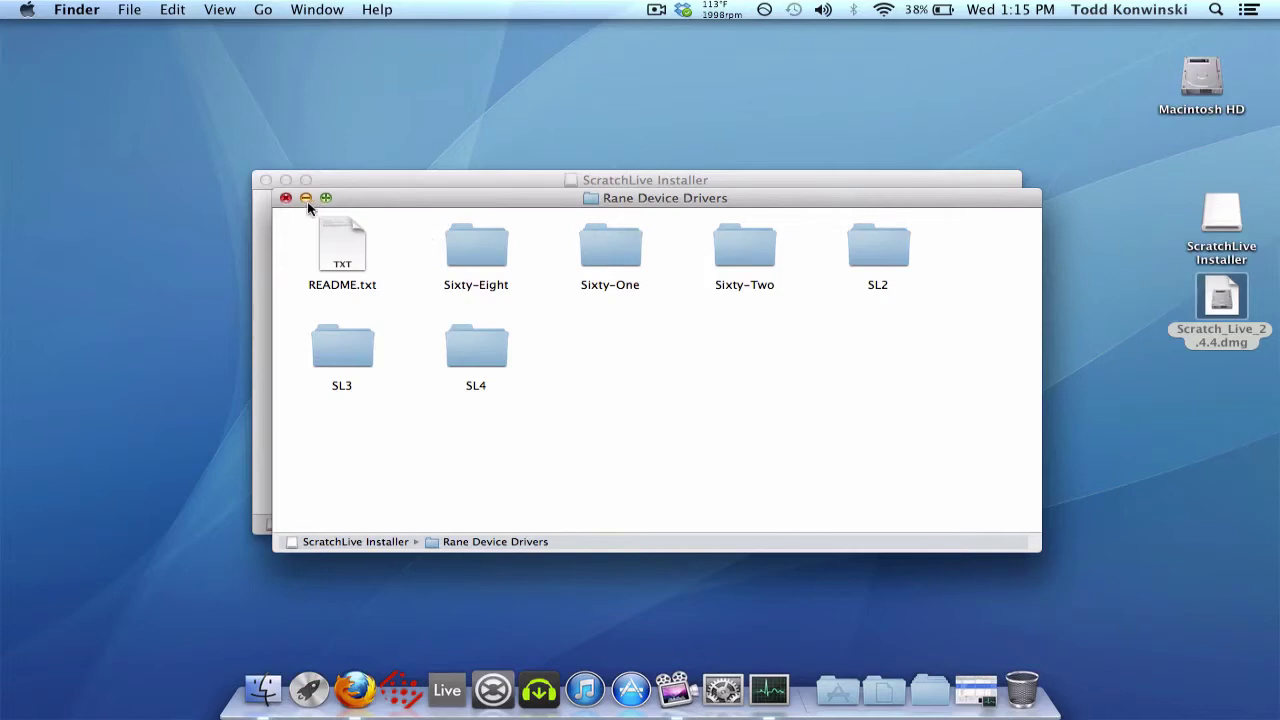
drag(377, 194, 392, 316)
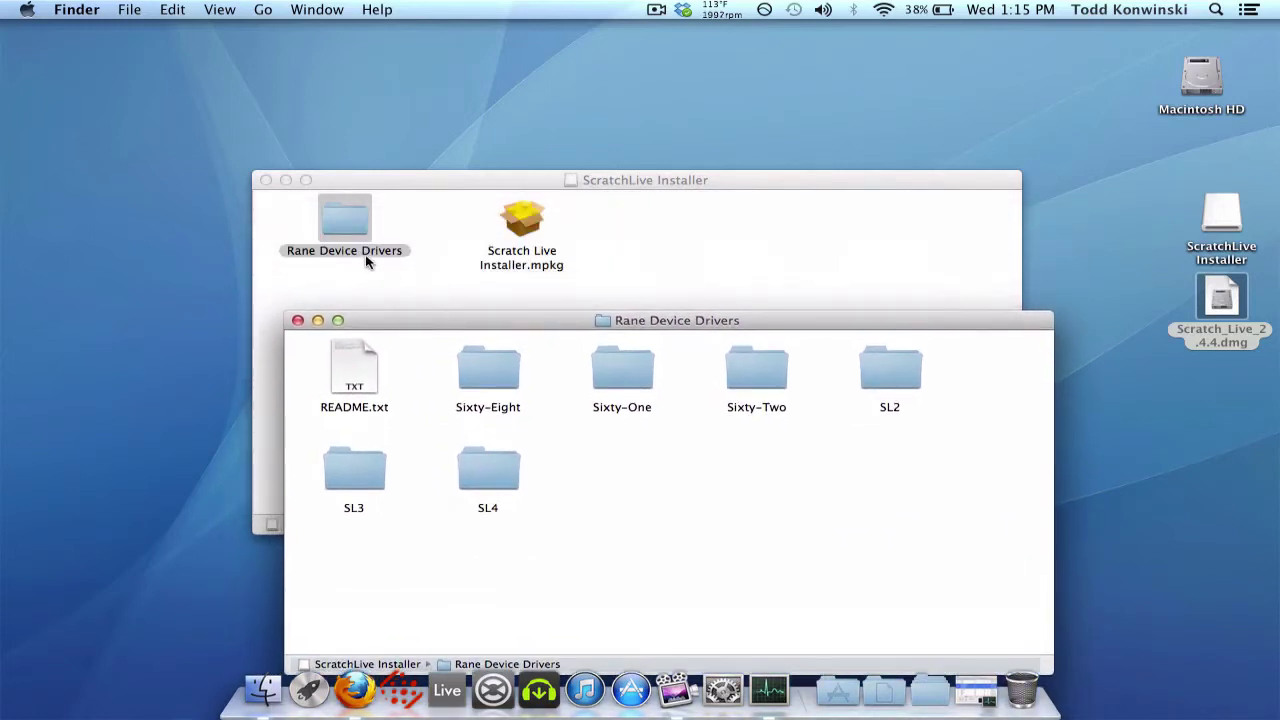
drag(426, 314, 411, 203)
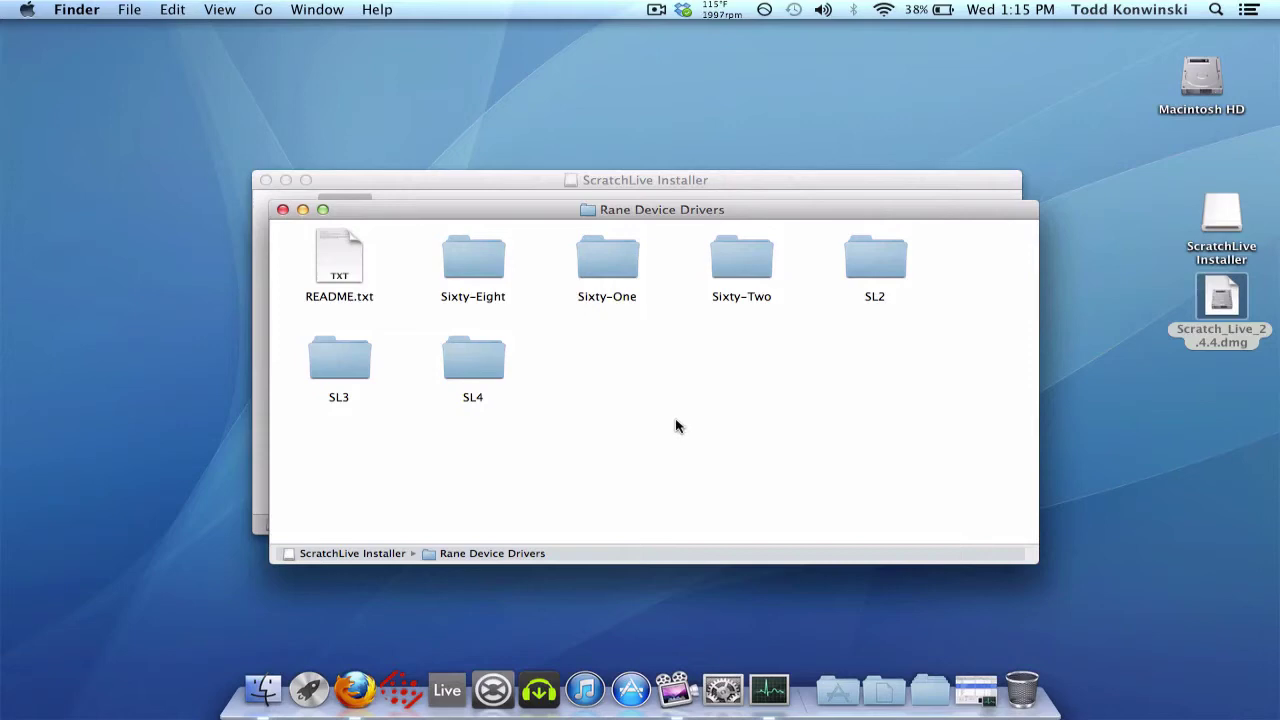
Step: Check the Rane panels in System Preferences' Other row, then view the six Rane settings services in Activity Monitor
click(722, 688)
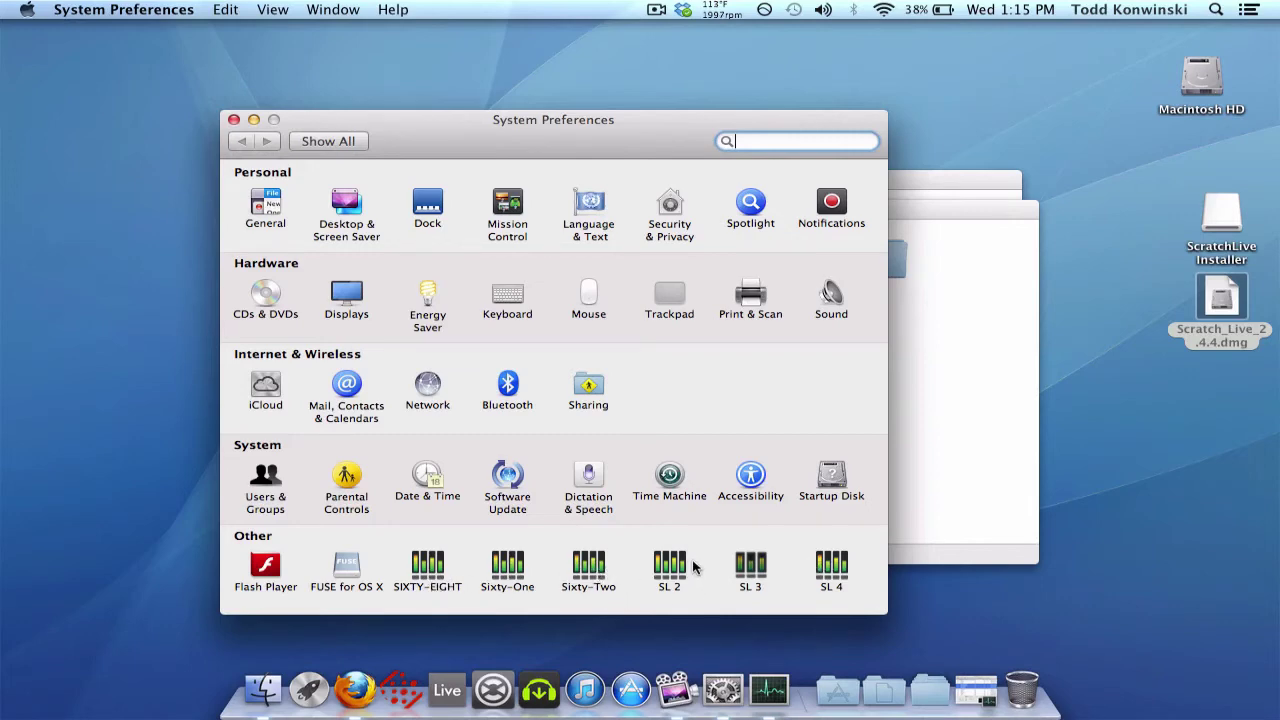
click(769, 688)
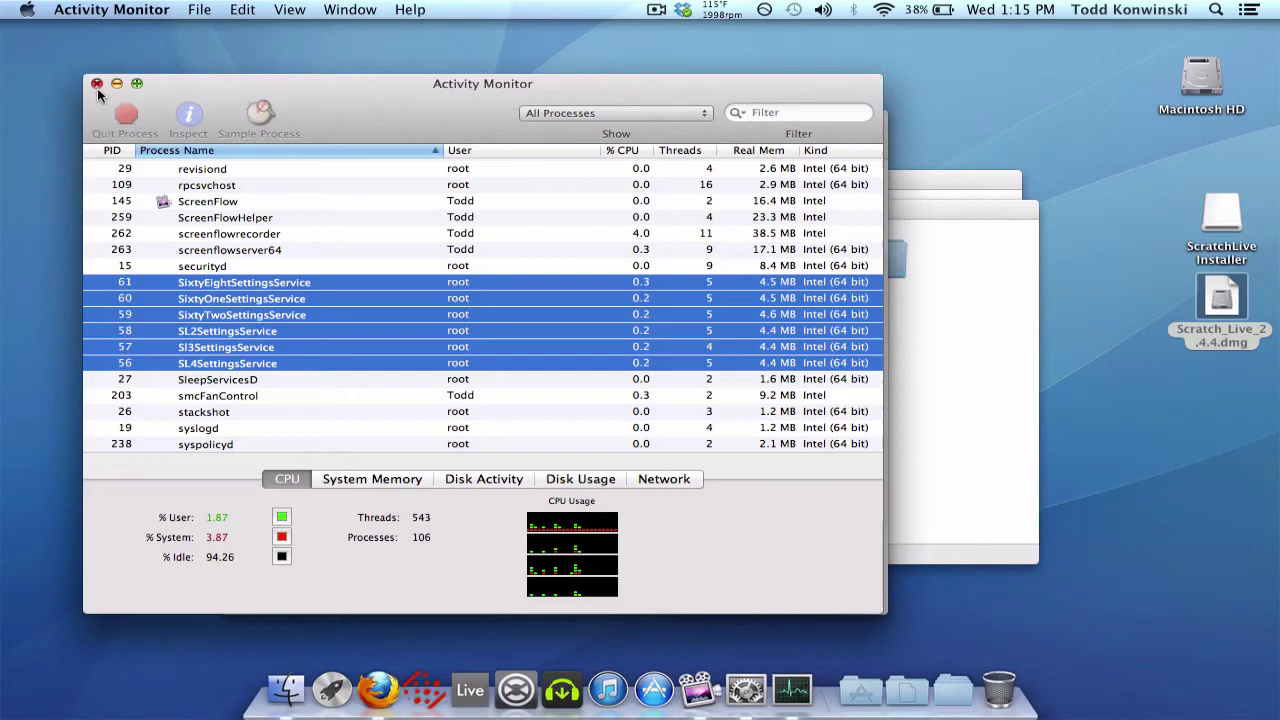
Step: Close Activity Monitor and bring the Rane Device Drivers window in front of System Preferences
click(97, 85)
click(948, 266)
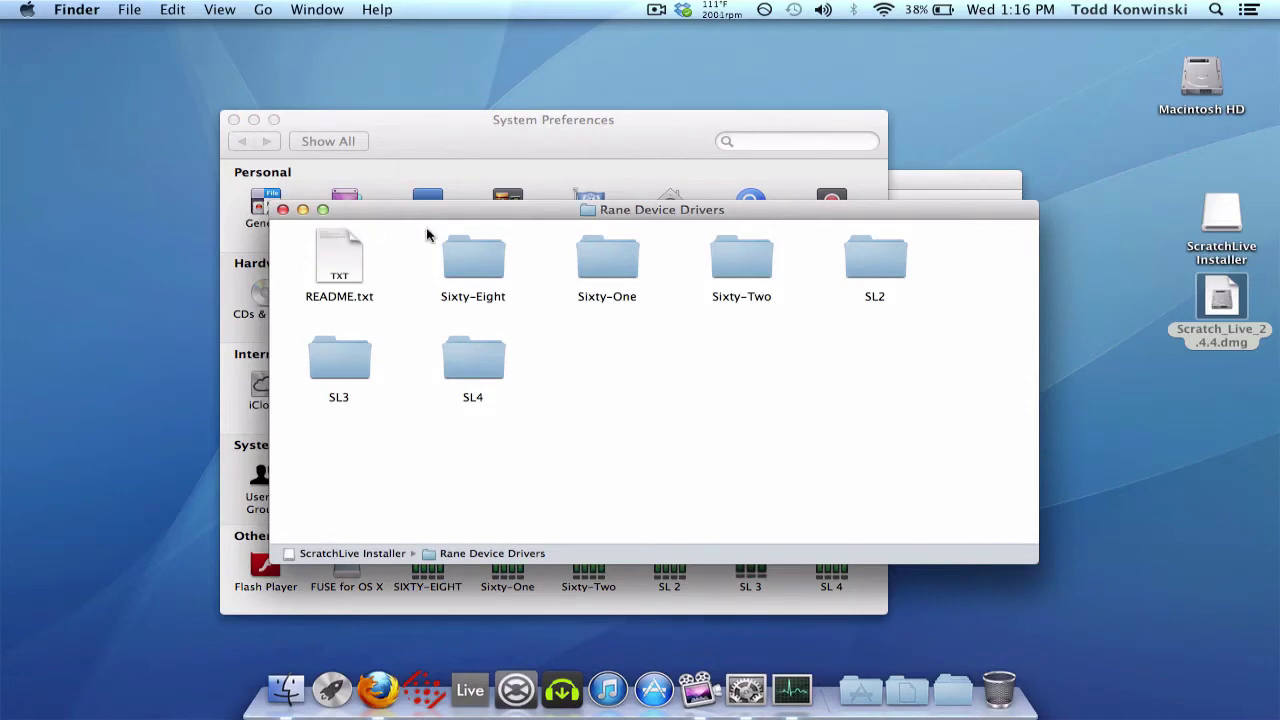
Step: Open the Sixty-Eight folder to reveal Sixty-Eight 1.1.2f5.pkg and Uninstall-SixtyEight.command
drag(574, 206, 537, 150)
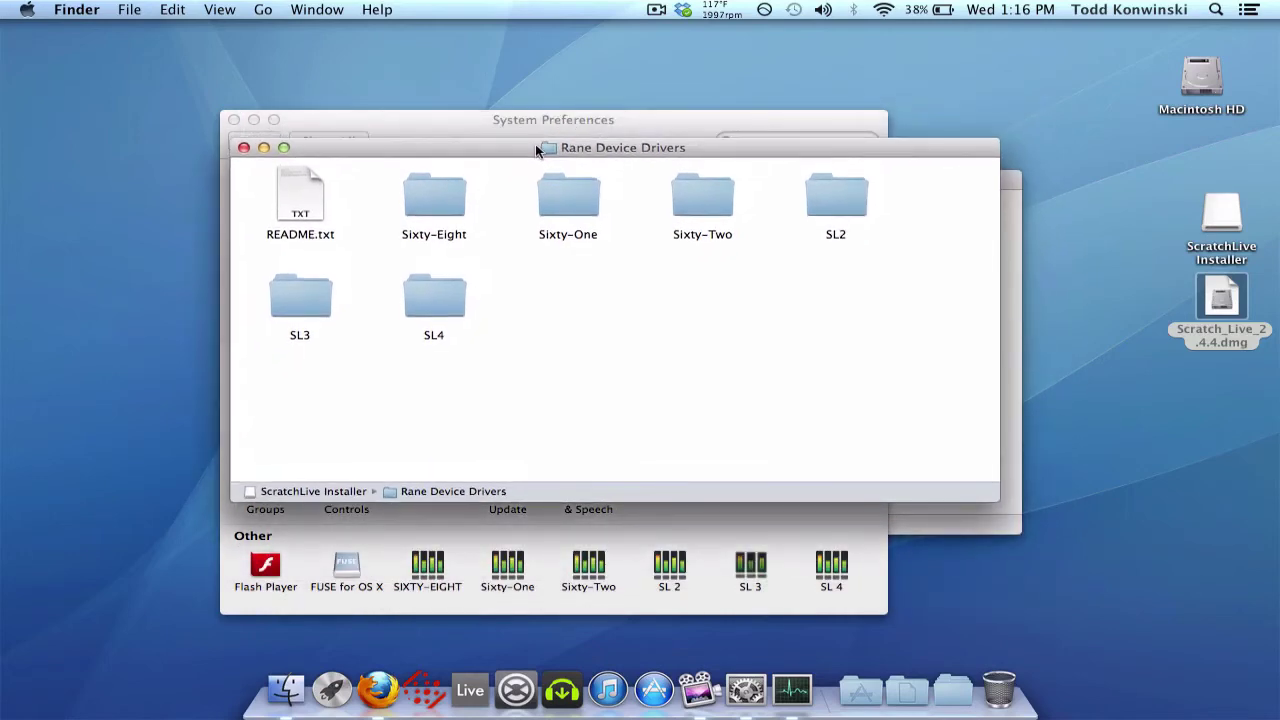
double_click(443, 205)
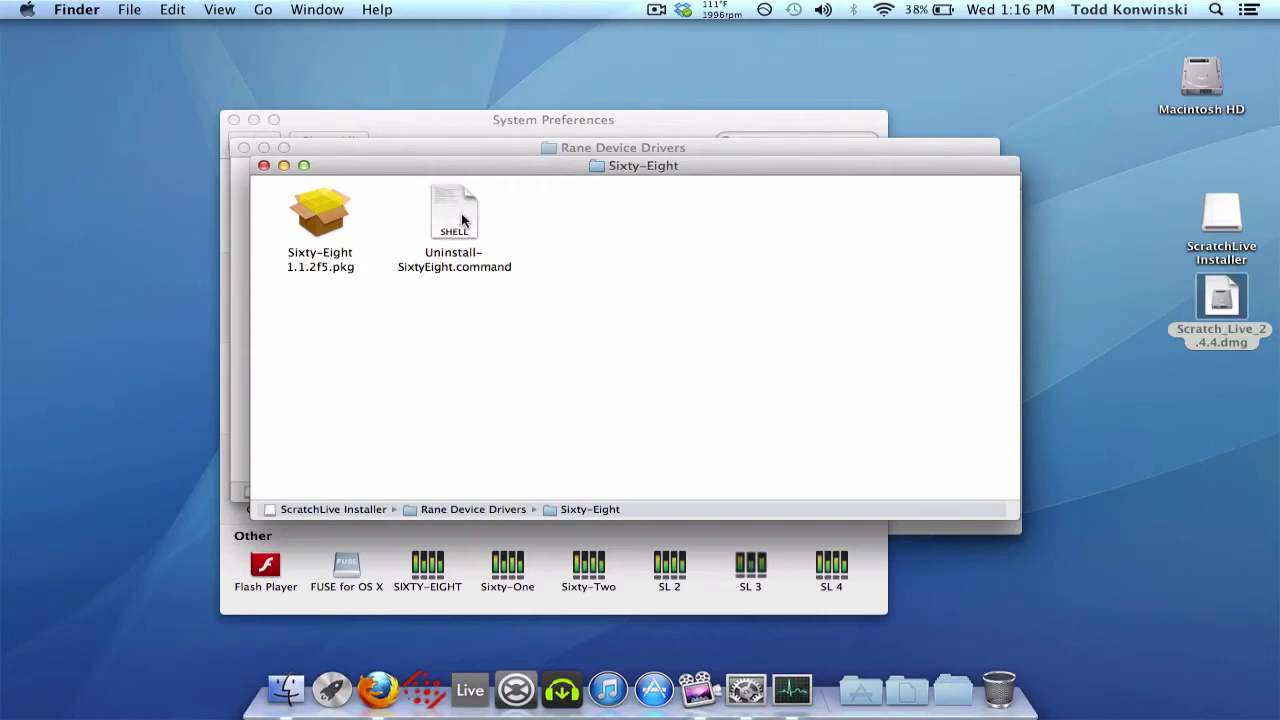
Step: Run the Sixty-Eight uninstall script with the admin password, then close Terminal and its folder
double_click(459, 218)
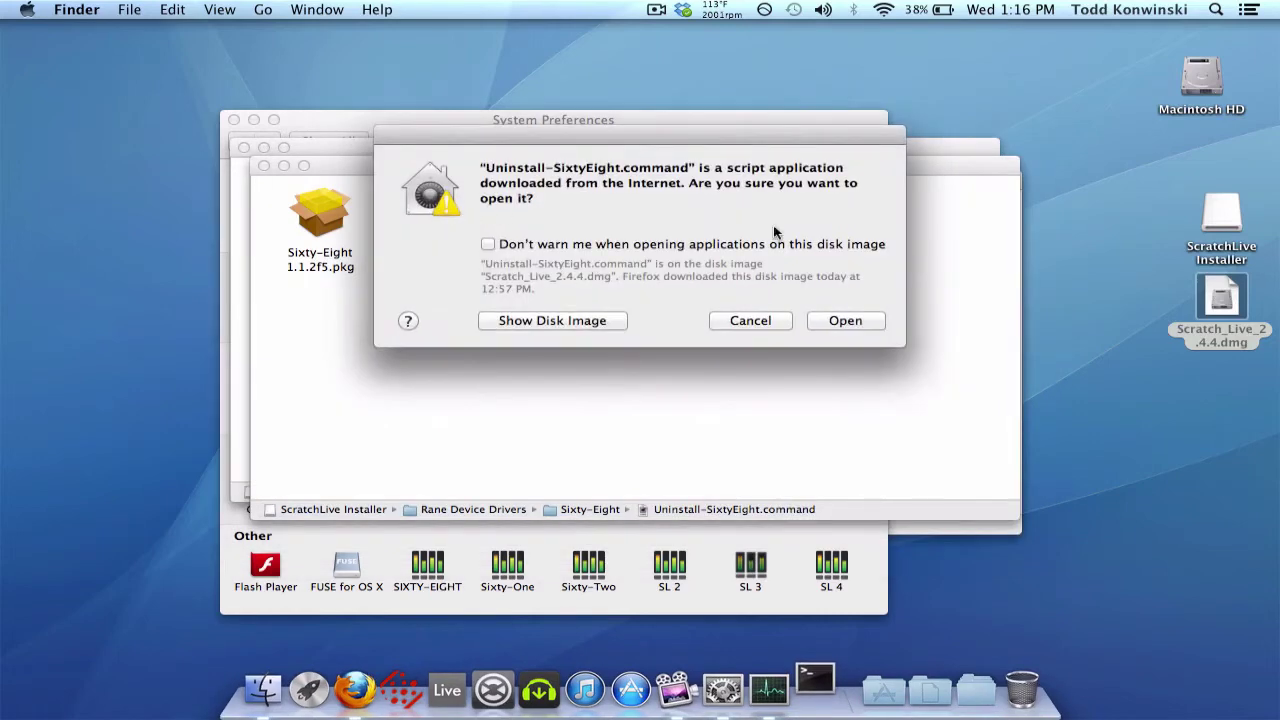
click(864, 321)
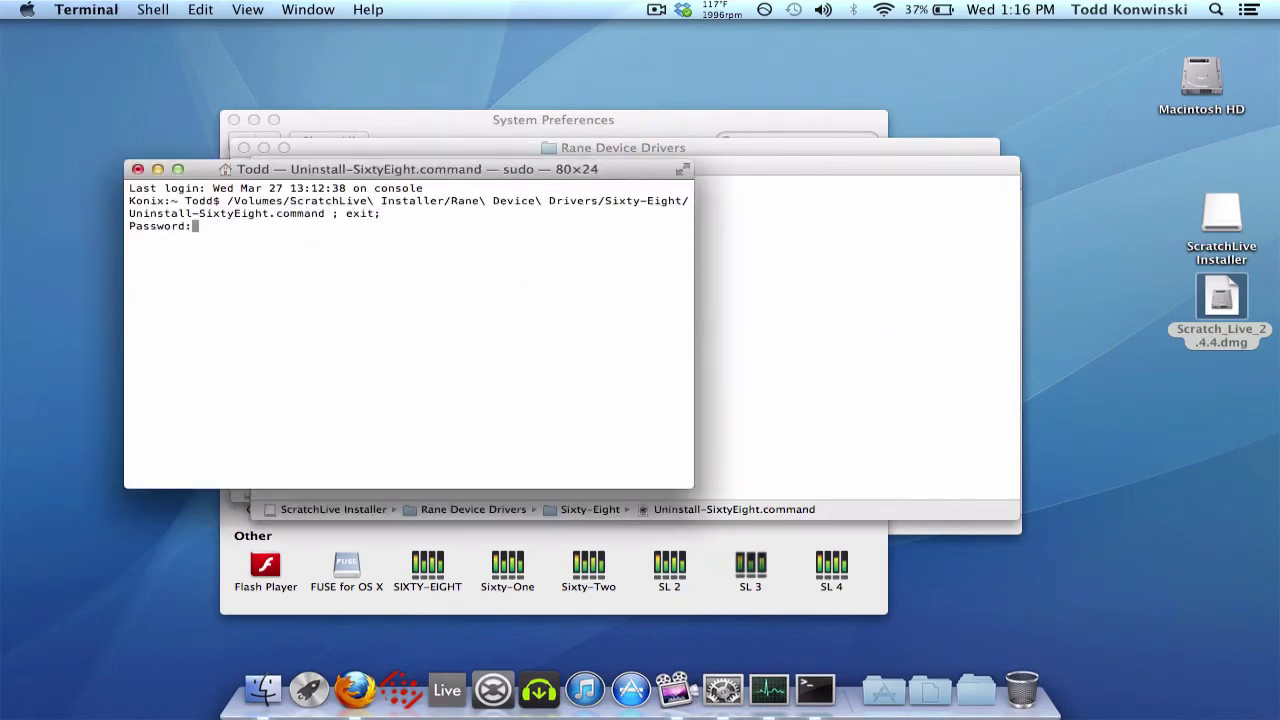
key(Return)
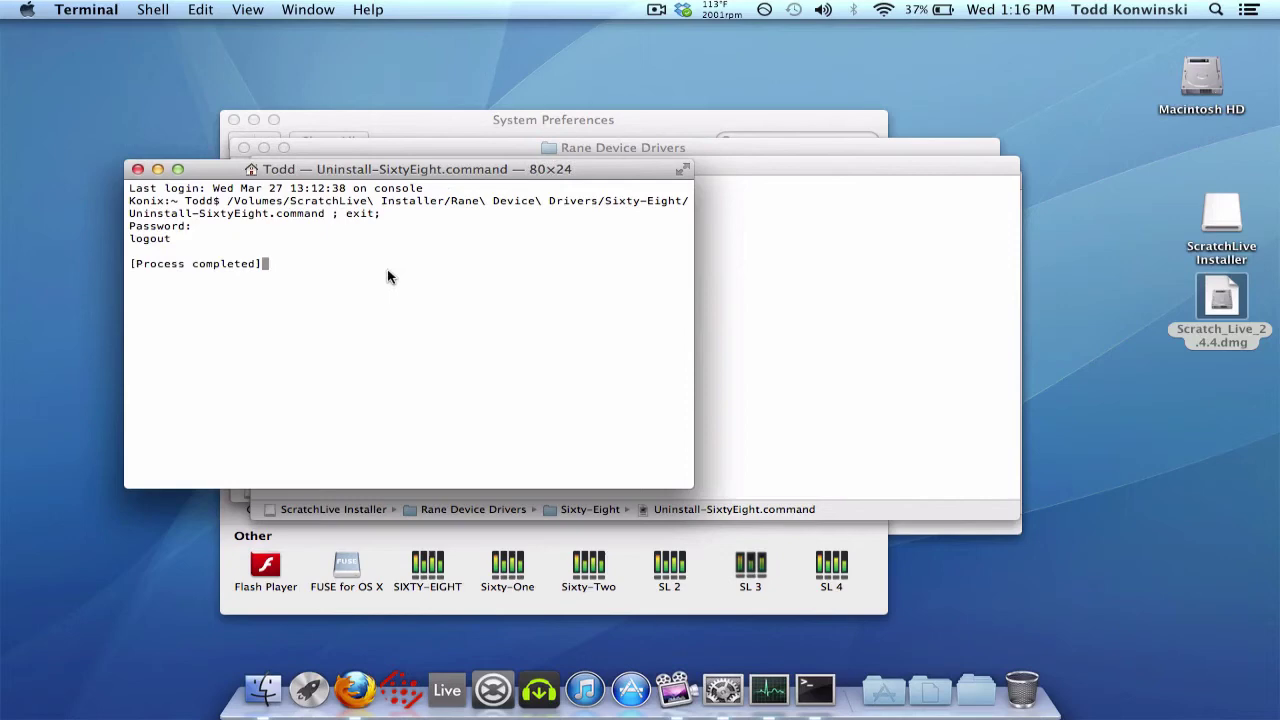
click(137, 169)
click(263, 166)
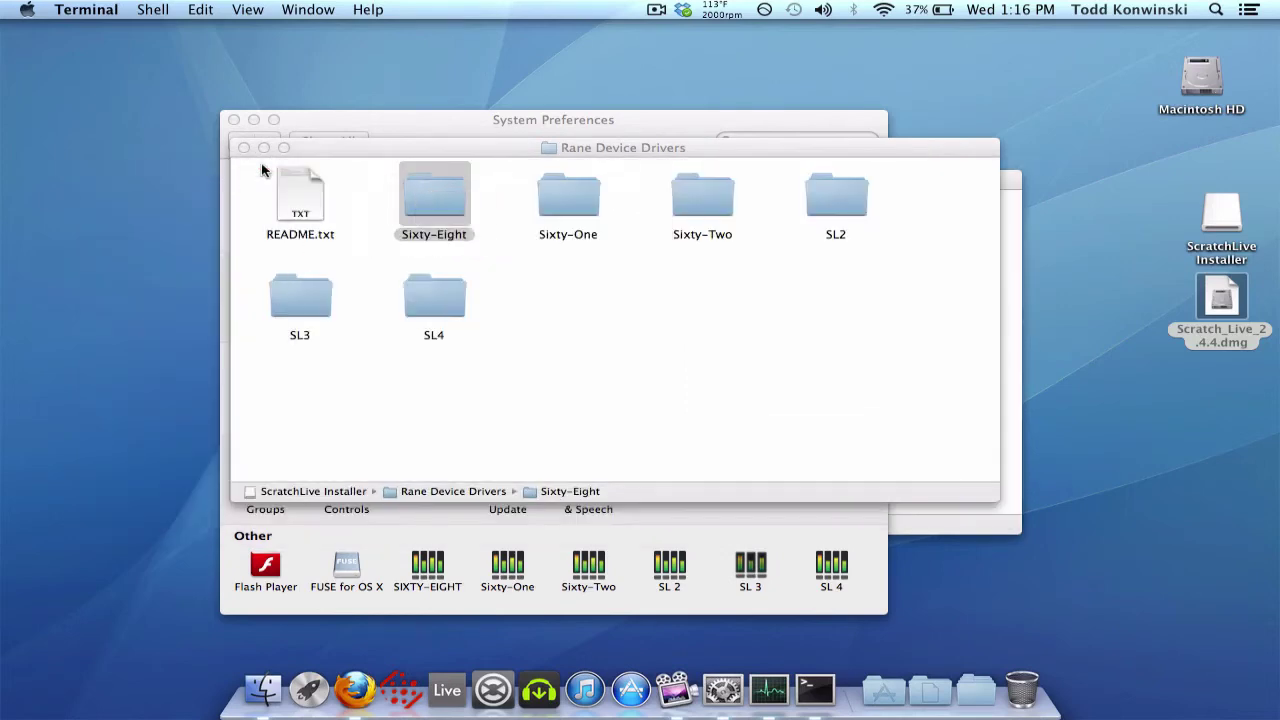
Step: Run the Sixty-One driver's uninstall script, then close Terminal and the Sixty-One folder
double_click(551, 197)
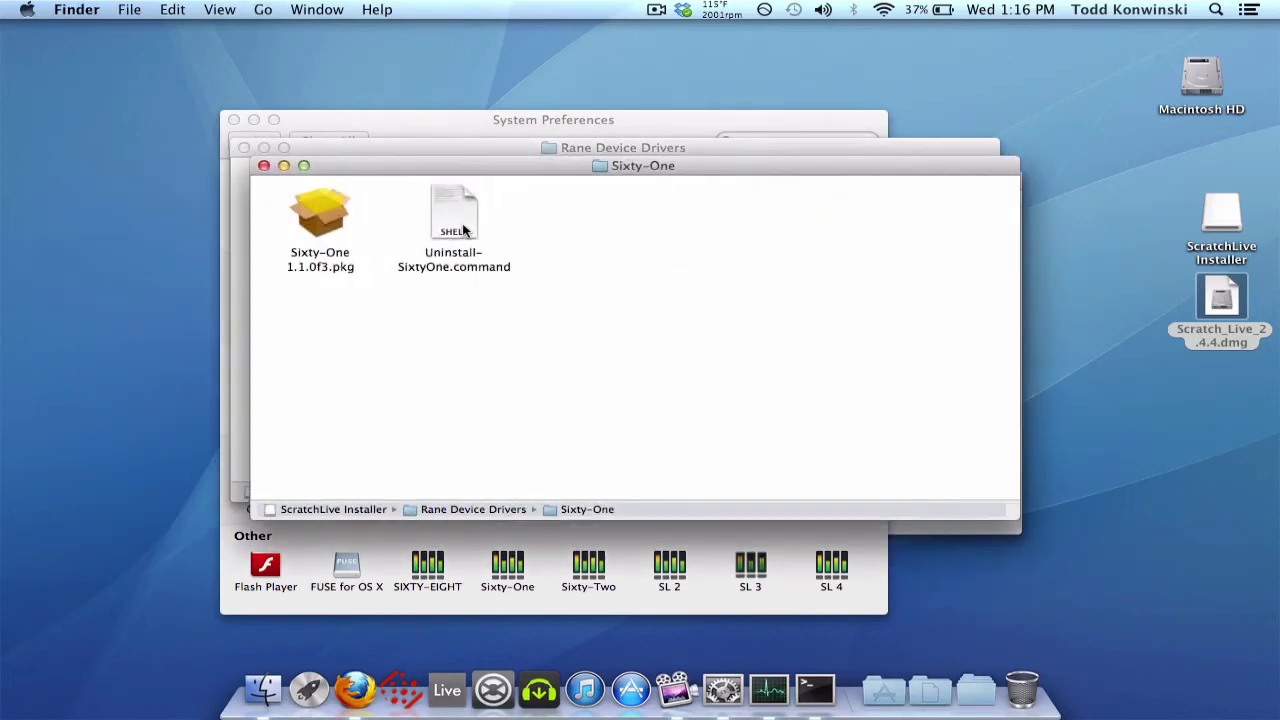
double_click(458, 222)
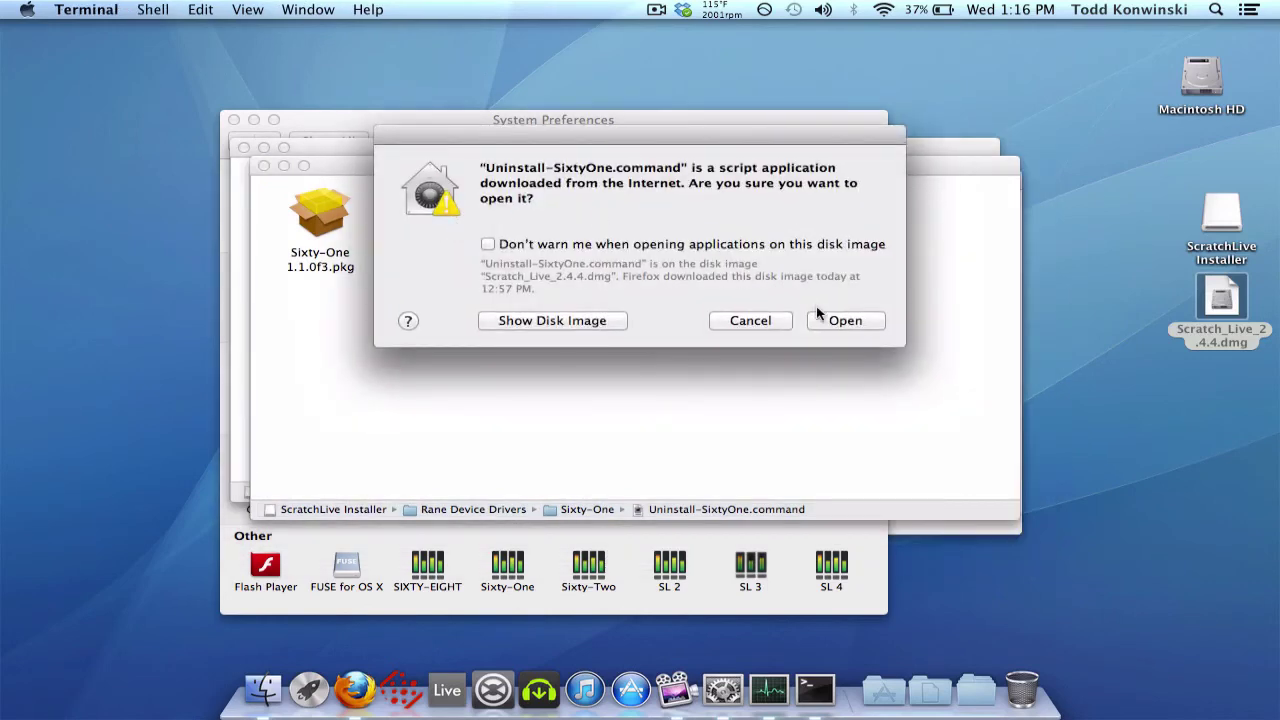
click(834, 318)
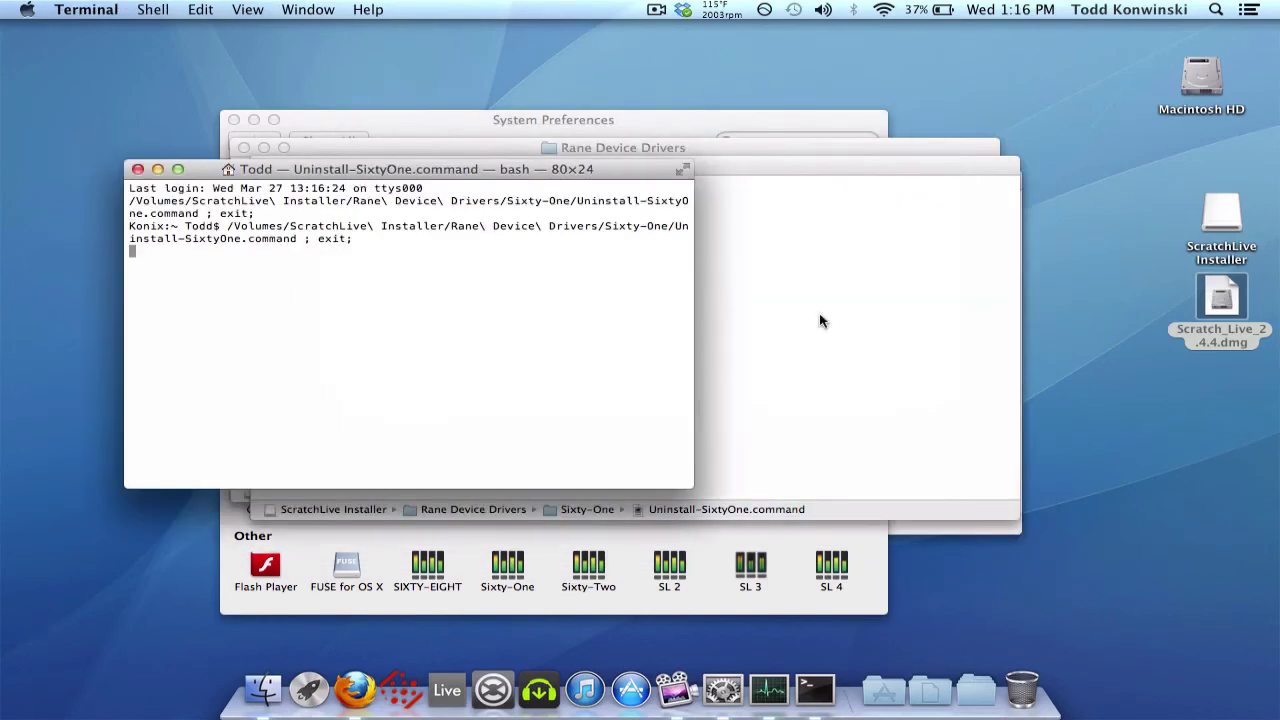
click(138, 169)
click(263, 166)
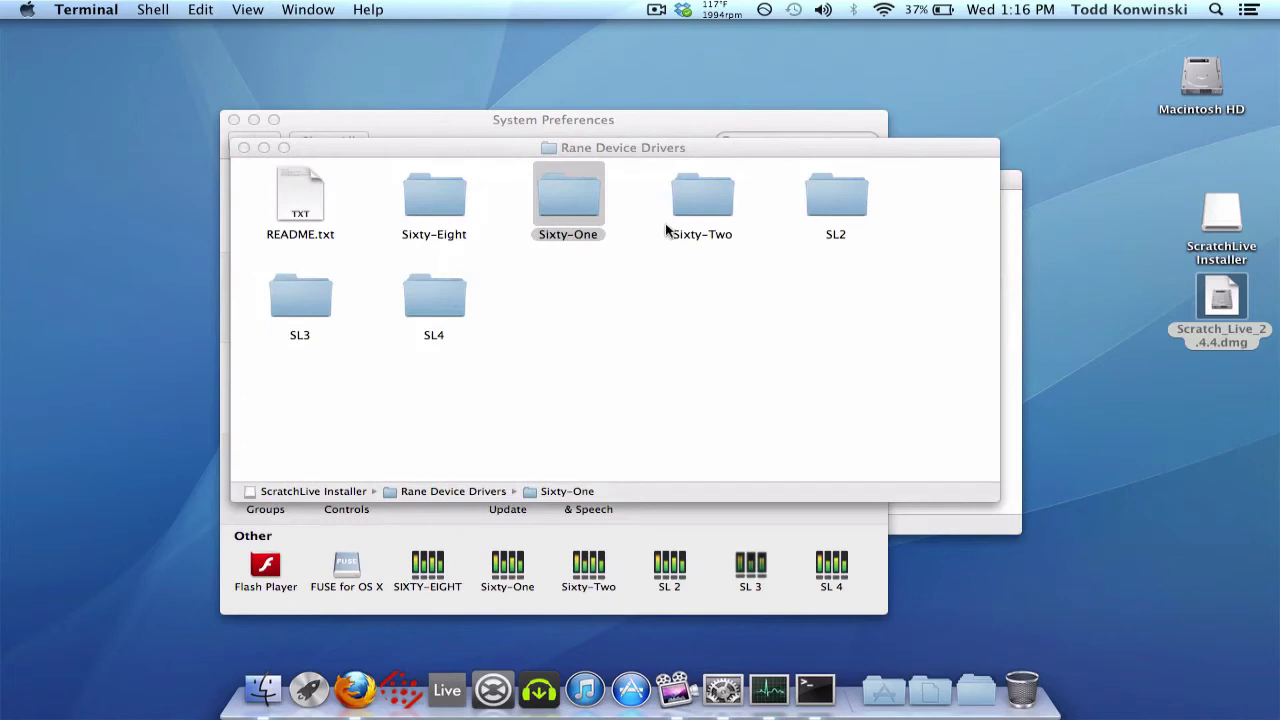
Step: Run the SL2 driver's uninstall script, then close Terminal and the SL2 folder
click(828, 193)
double_click(828, 193)
double_click(452, 218)
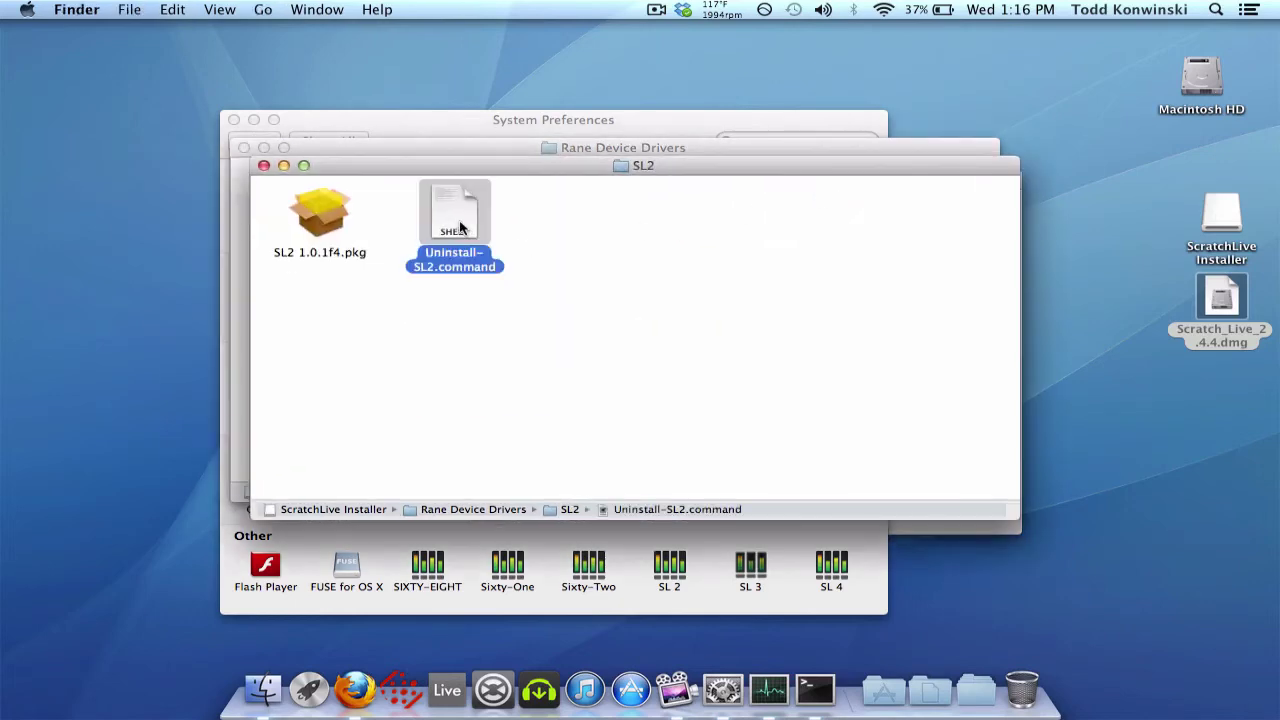
click(832, 311)
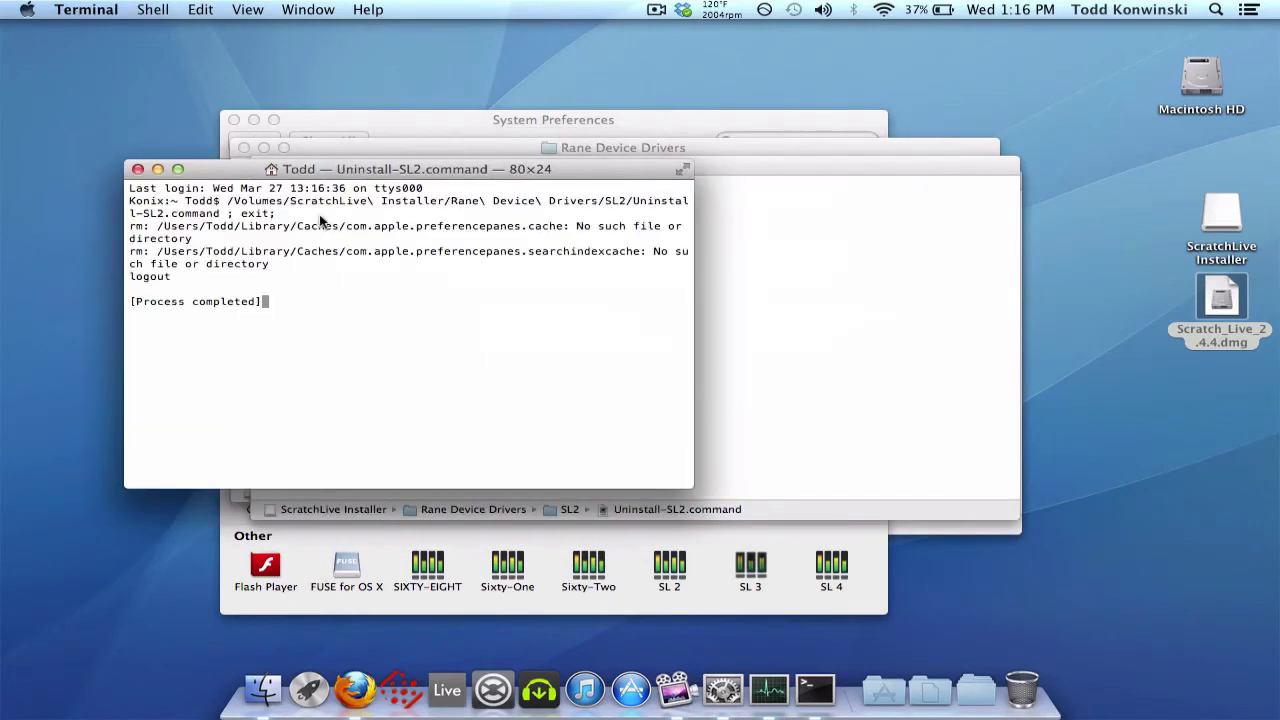
click(131, 172)
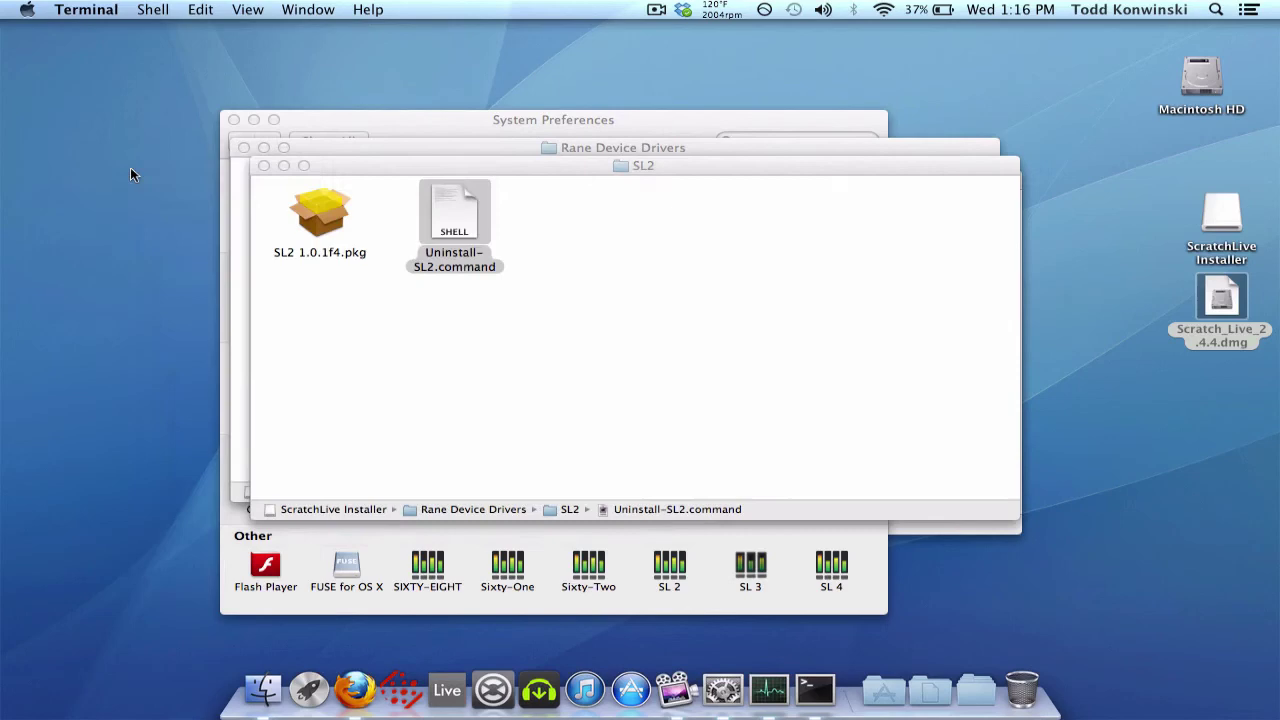
click(264, 166)
Step: Run the SL3 driver's uninstall script, then close Terminal, the SL3 folder and a leftover Finder window
double_click(300, 300)
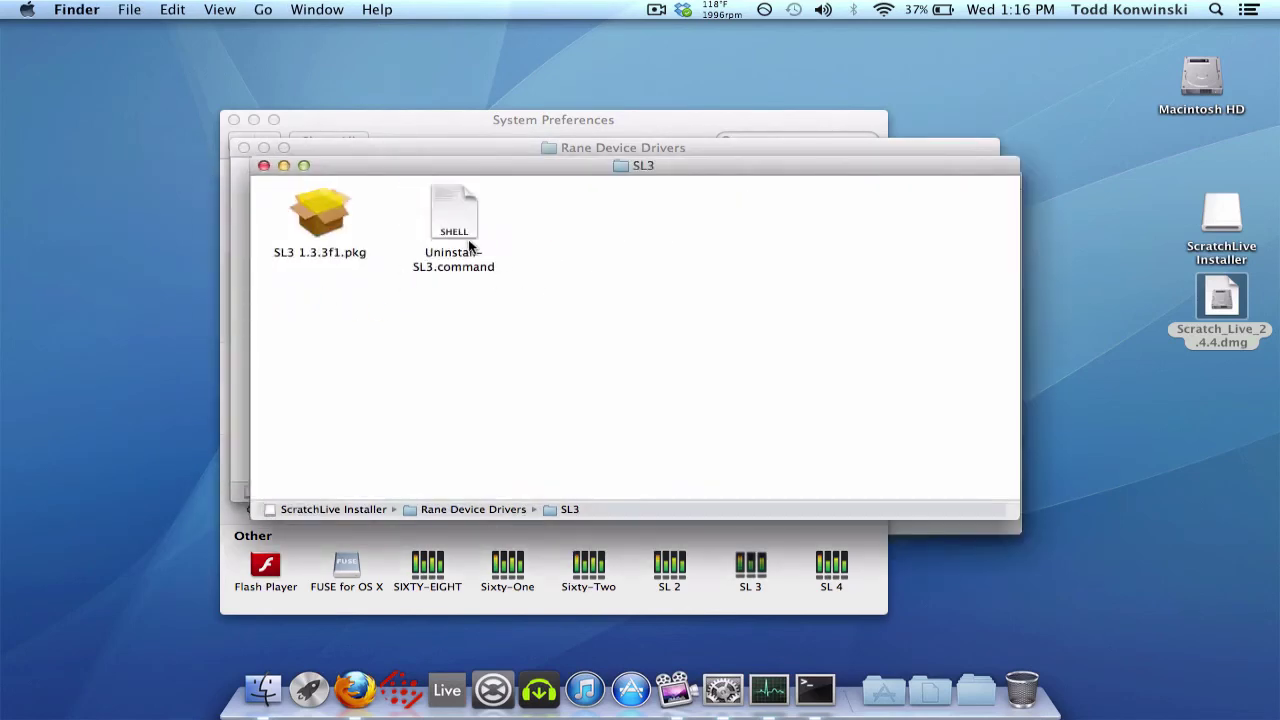
double_click(449, 214)
click(820, 311)
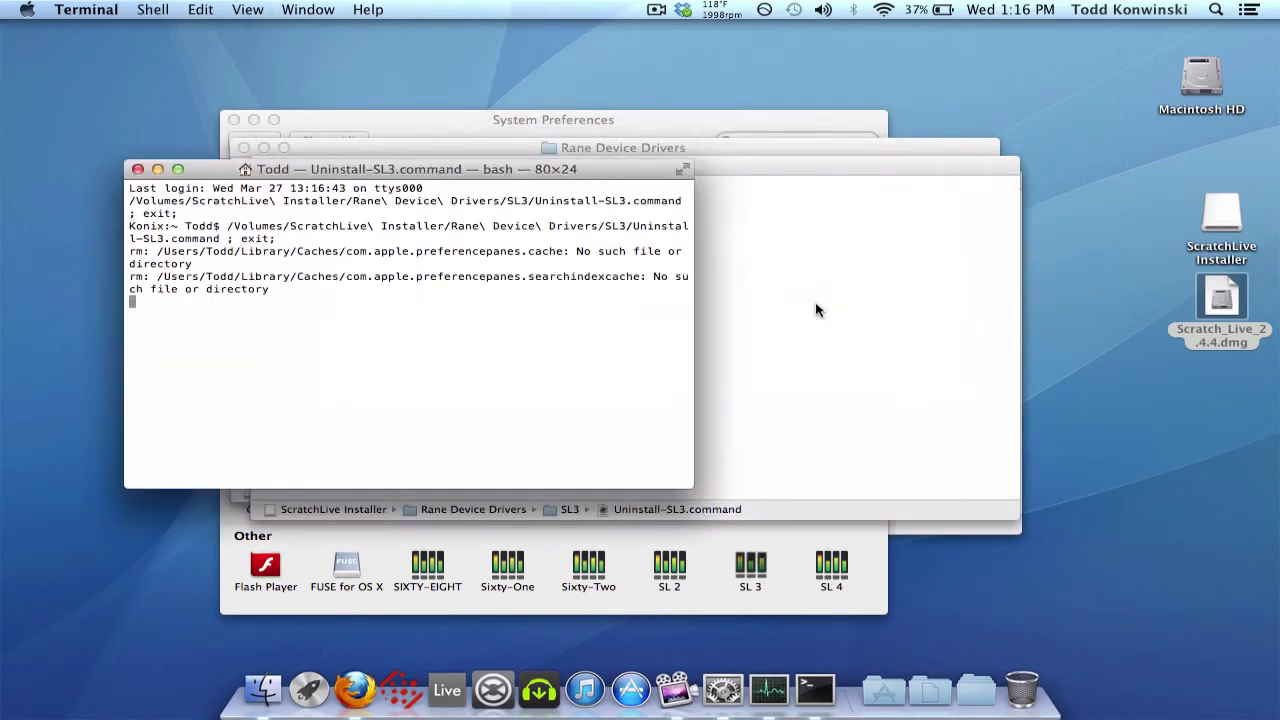
click(138, 169)
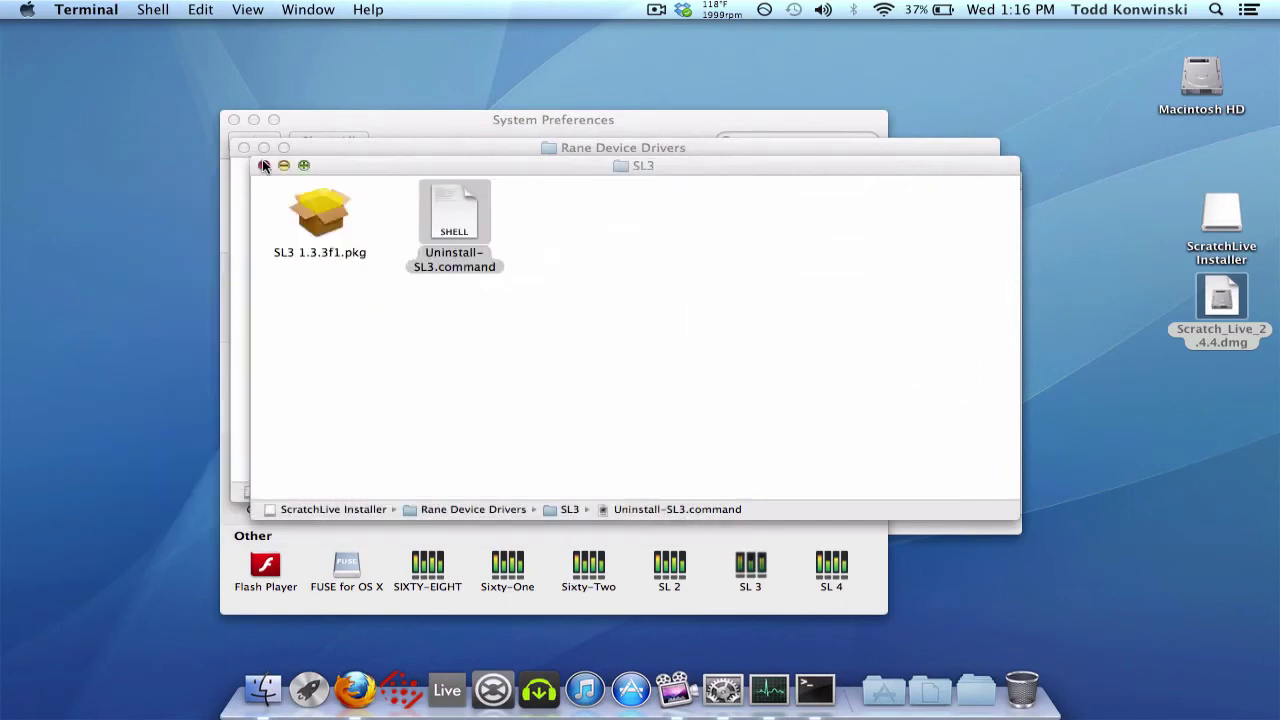
click(250, 167)
click(246, 146)
Step: Relaunch System Preferences to confirm only Sixty-Two and SL 4 remain among the Rane panels under Other
click(253, 155)
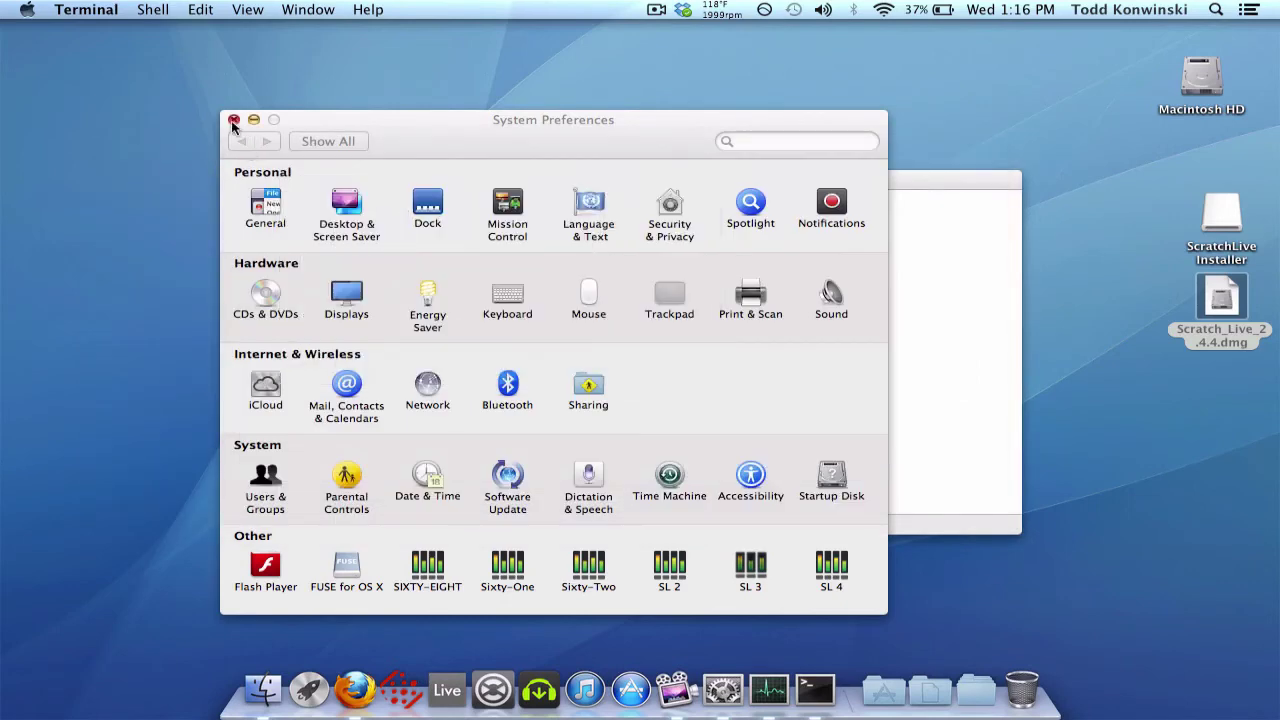
click(233, 119)
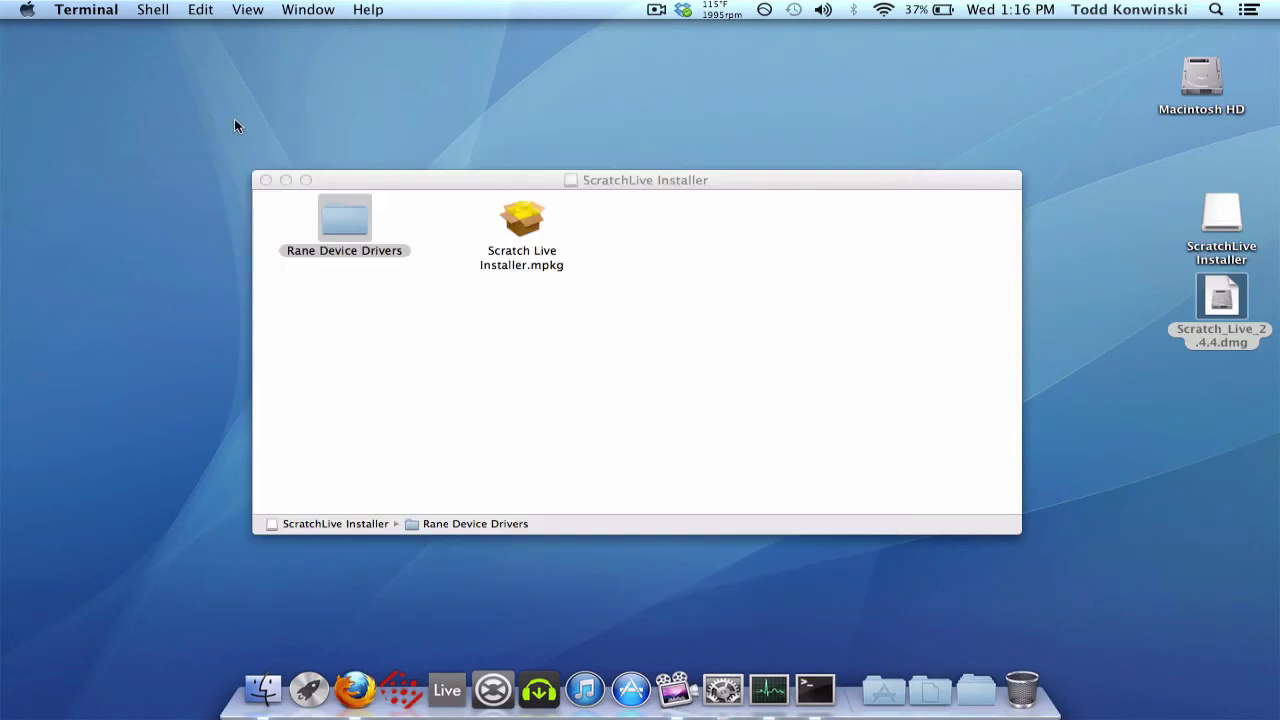
click(724, 688)
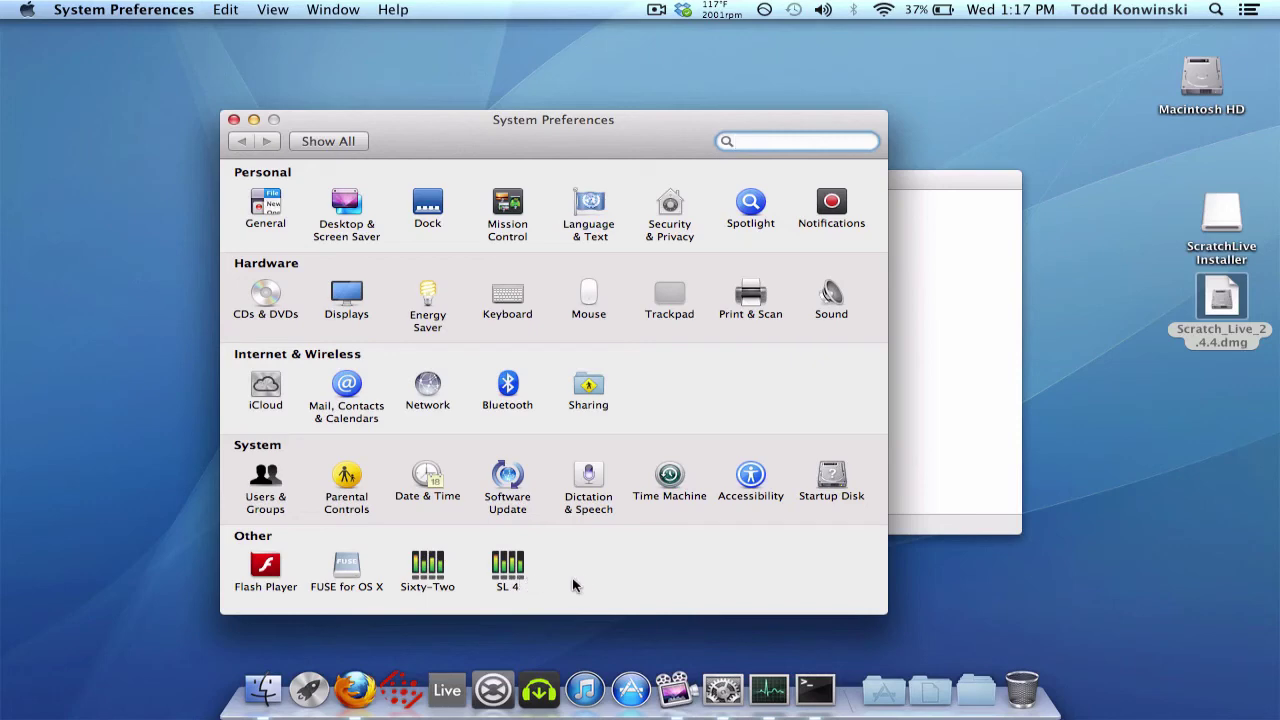
click(234, 120)
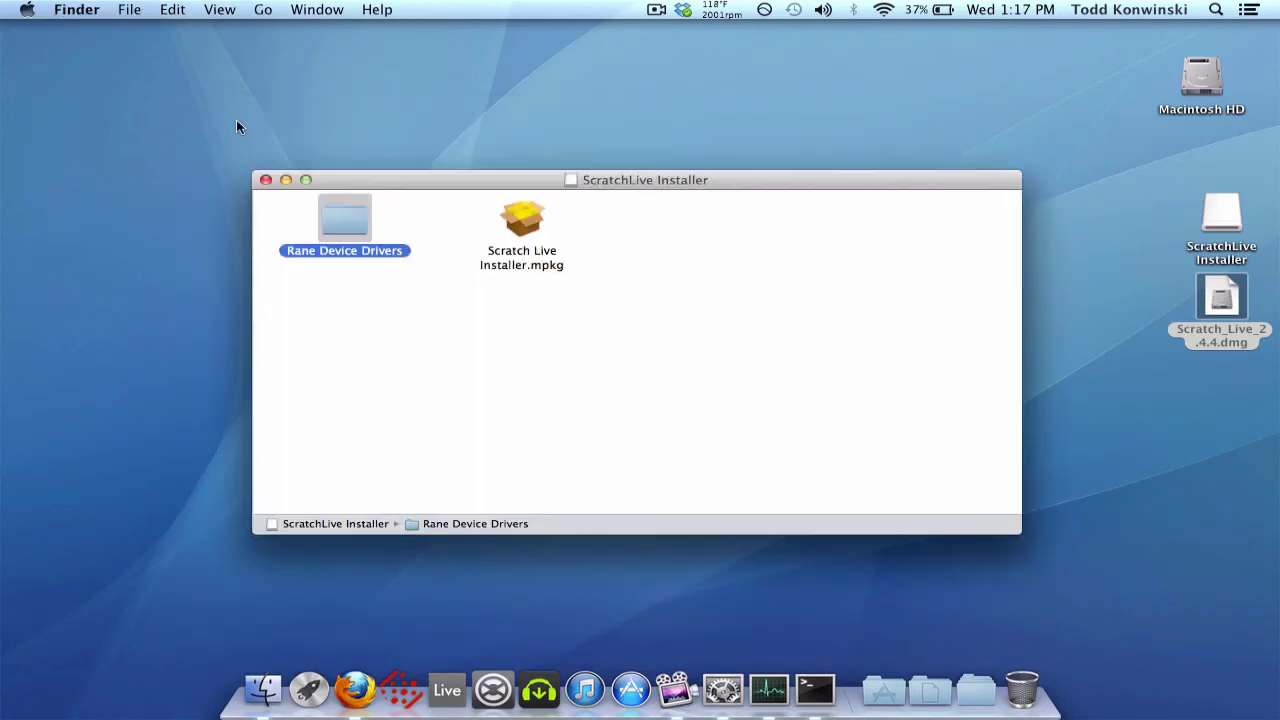
double_click(354, 250)
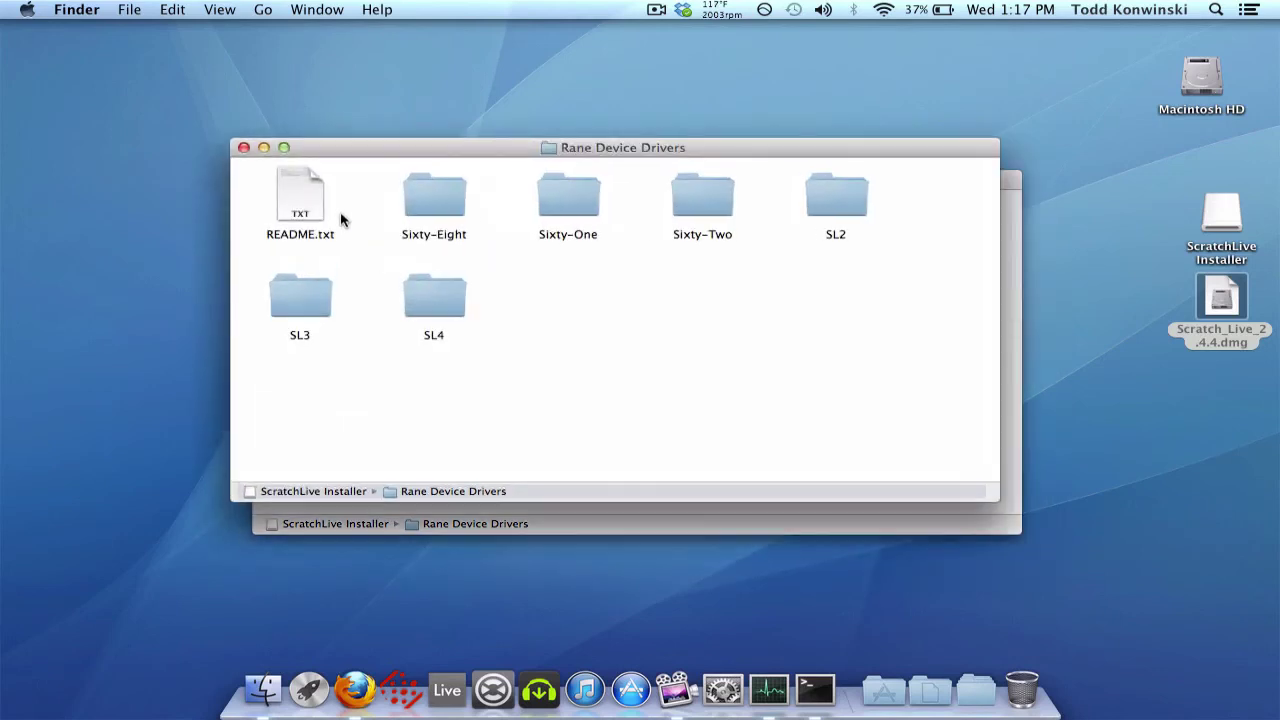
click(243, 147)
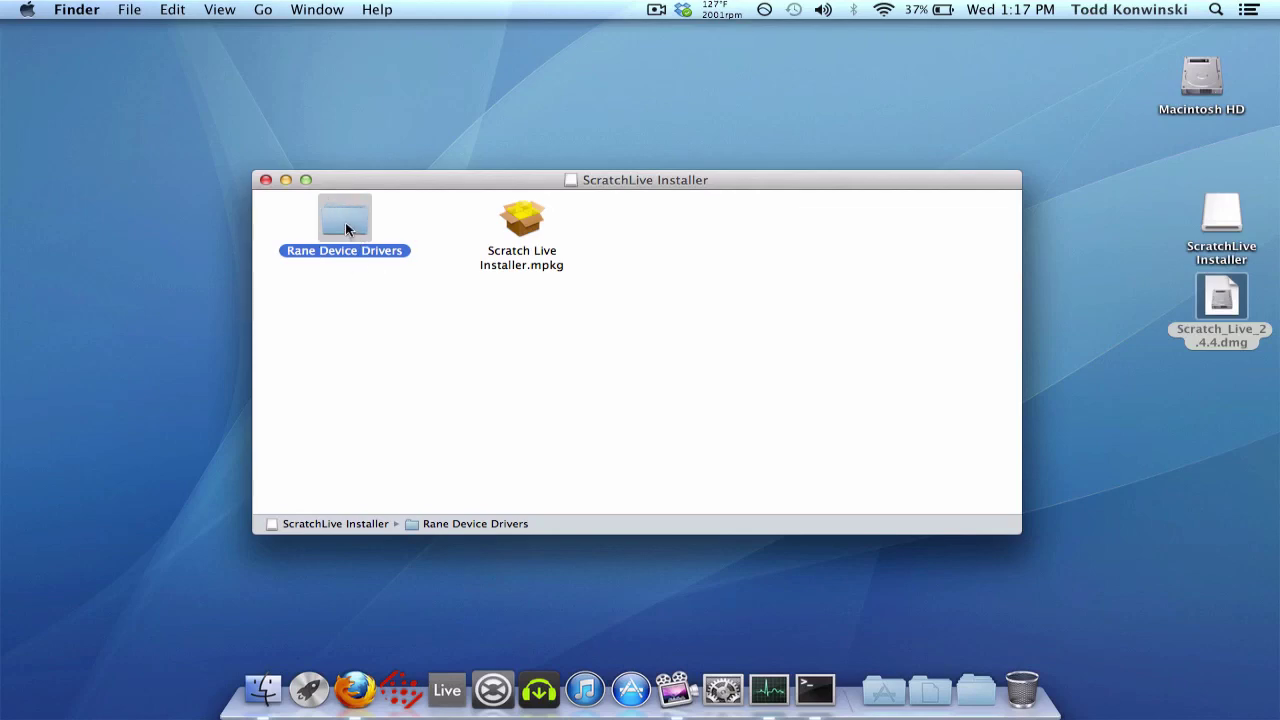
click(722, 678)
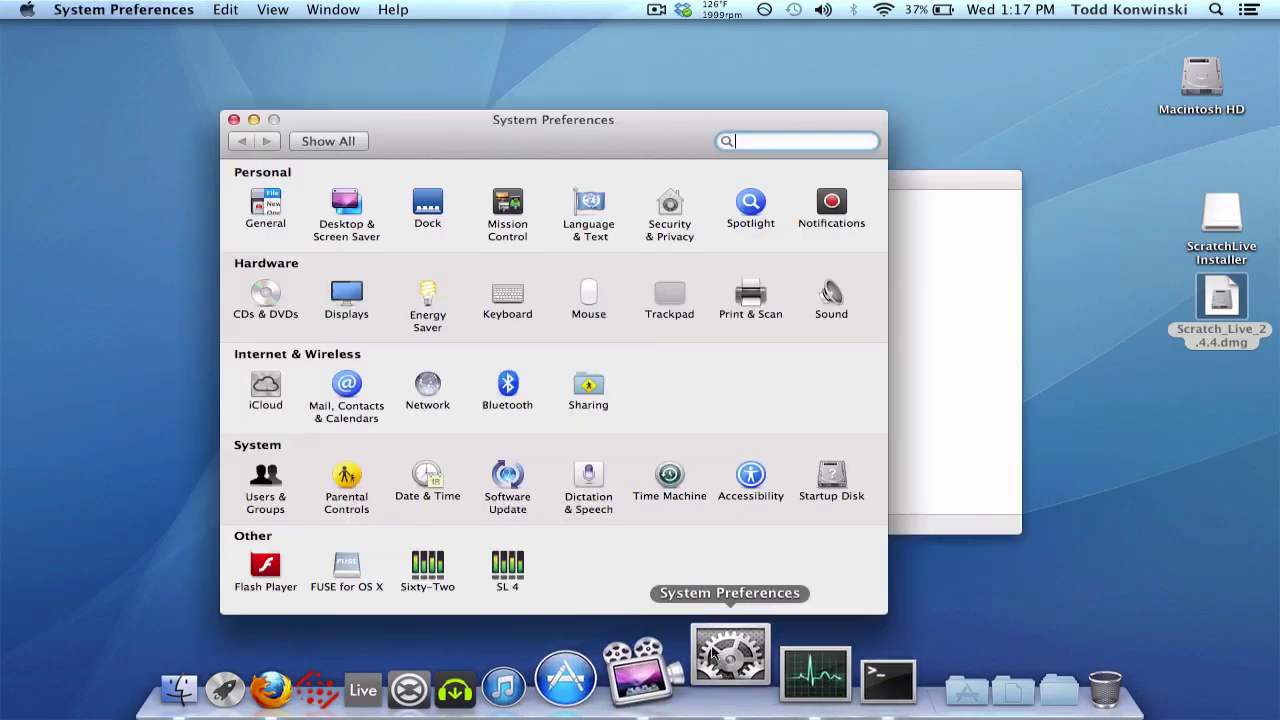